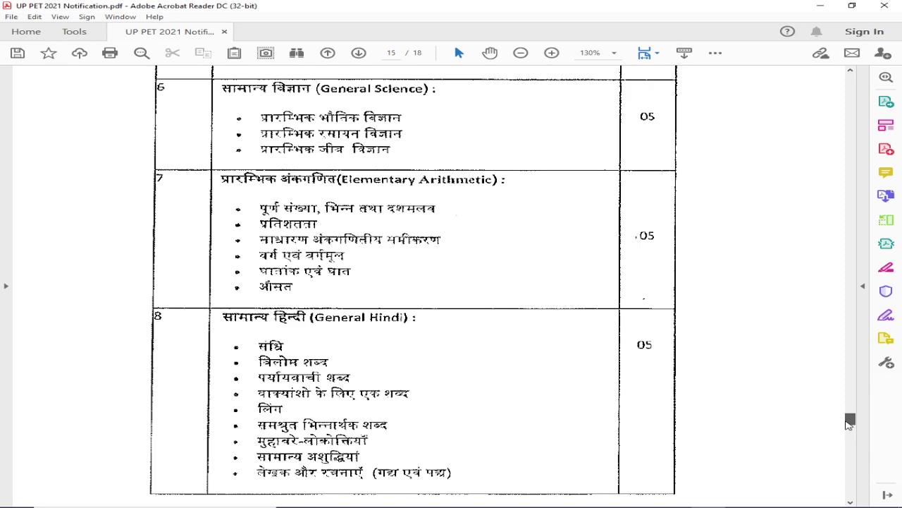
# Step: Read the remaining PET syllabus topics and the exam conditions on pages 15 to 17 of the notification
pyautogui.moveTo(848, 424); pyautogui.dragTo(846, 438)
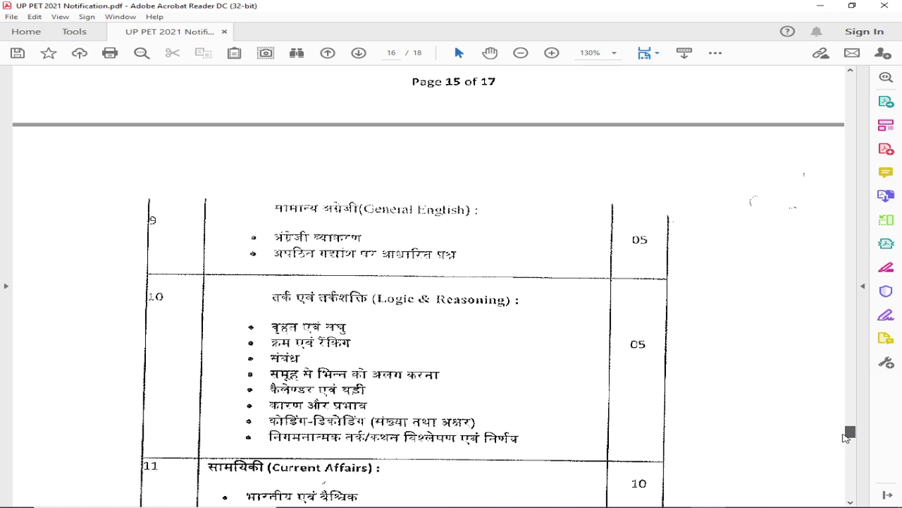
pyautogui.moveTo(844, 433); pyautogui.dragTo(845, 449)
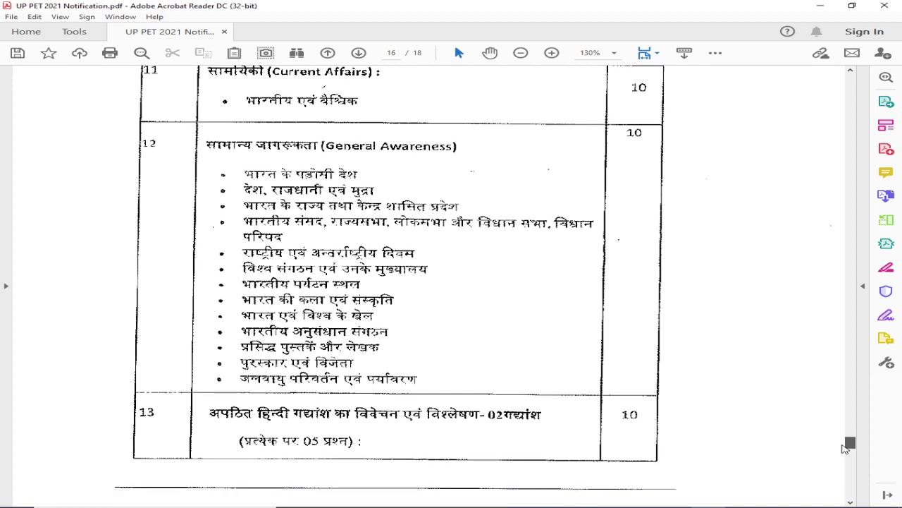
pyautogui.moveTo(845, 448); pyautogui.dragTo(843, 464)
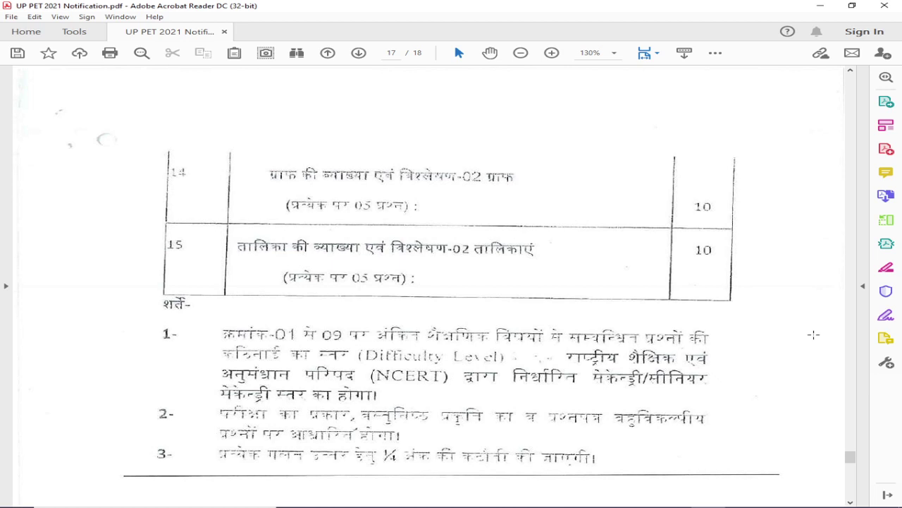
pyautogui.scroll(-4, 813, 334)
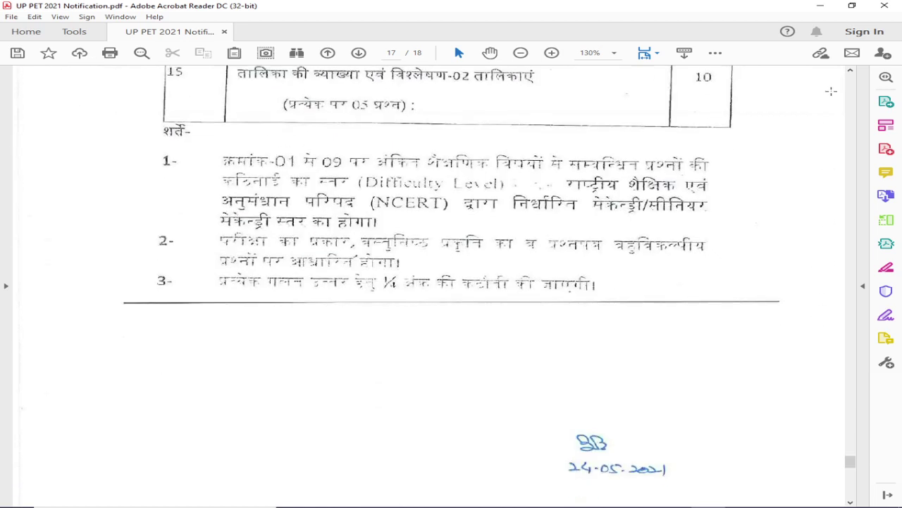
# Step: Switch to the UPSSSC notifications page in the browser and start candidate registration for the Preliminary Eligibility Test (PET)
pyautogui.hotkey('alt', 'Tab')
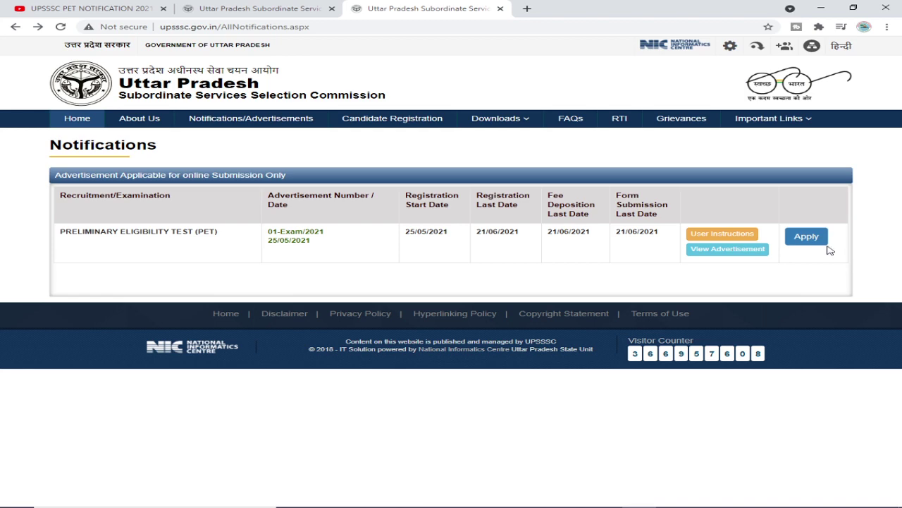
pyautogui.click(806, 236)
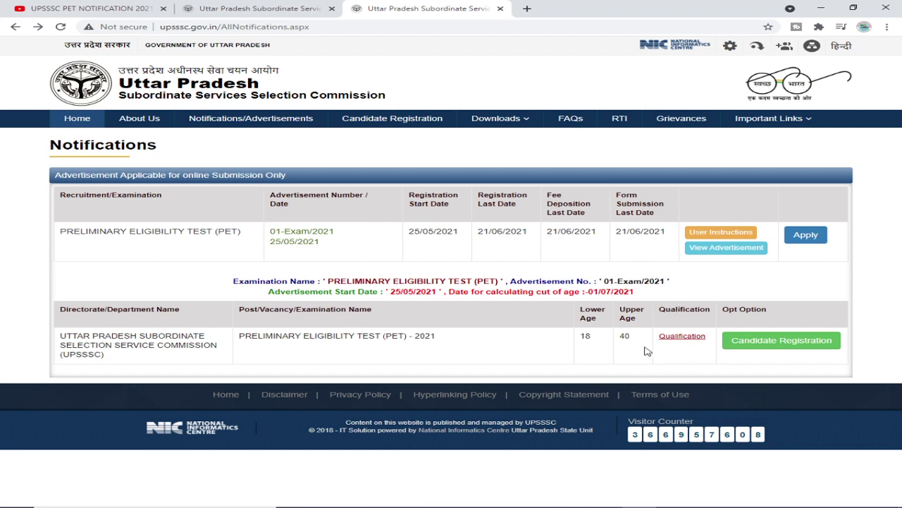
pyautogui.click(782, 342)
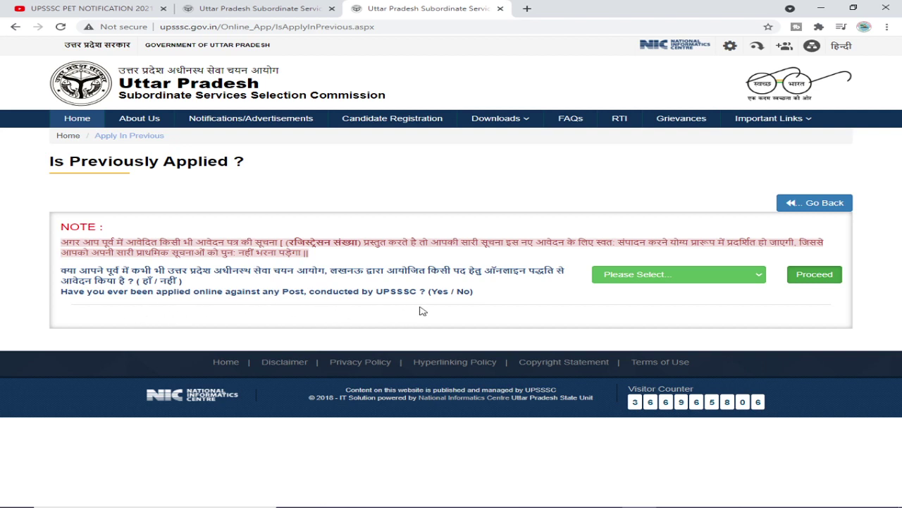
# Step: Answer No to having previously applied online for any UPSSSC post and proceed
pyautogui.click(744, 277)
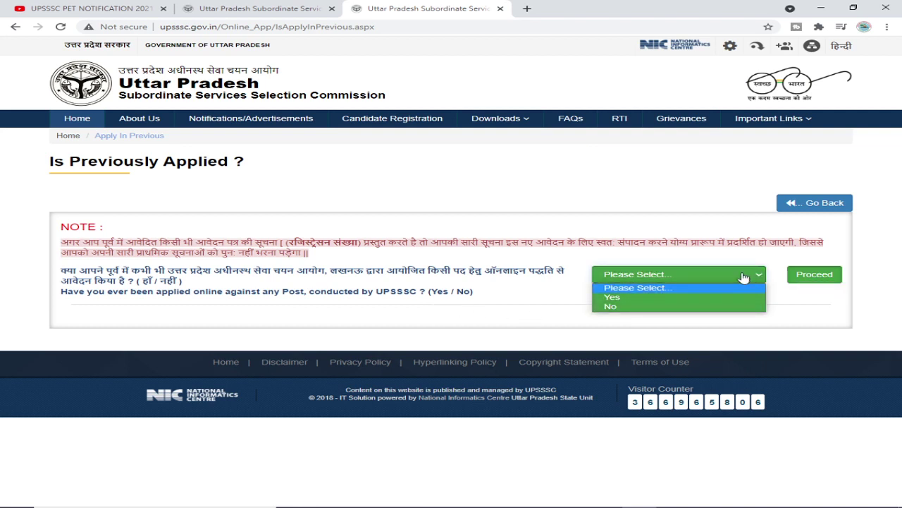
pyautogui.click(668, 308)
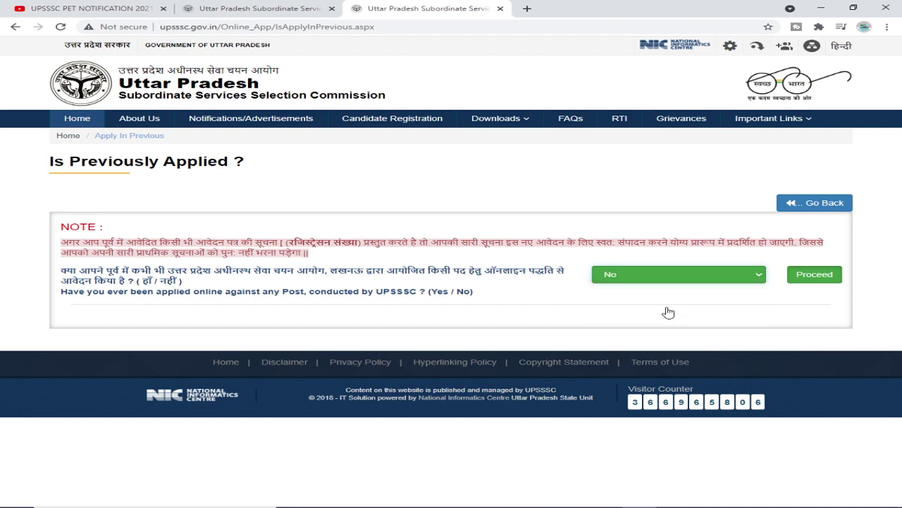
pyautogui.click(812, 277)
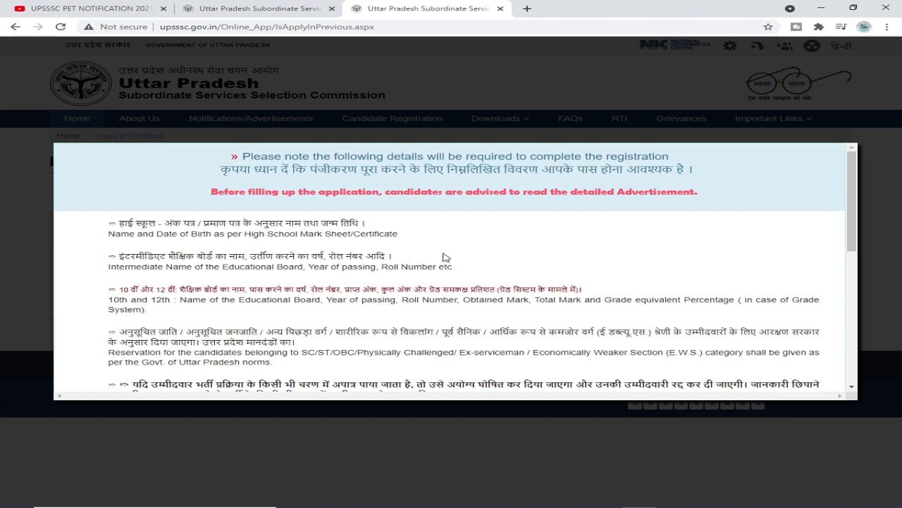
# Step: Read through the registration requirements and accept the declaration beneath them
pyautogui.scroll(-3, 445, 260)
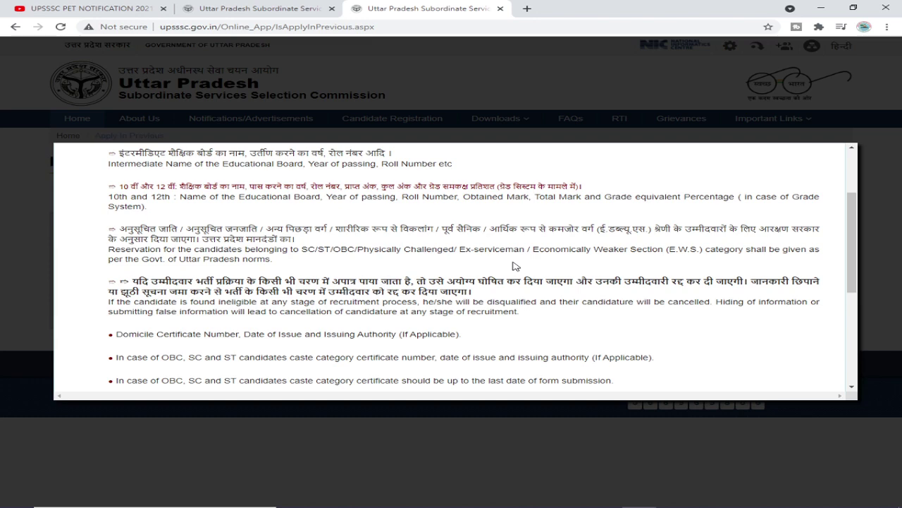
pyautogui.scroll(-6, 513, 266)
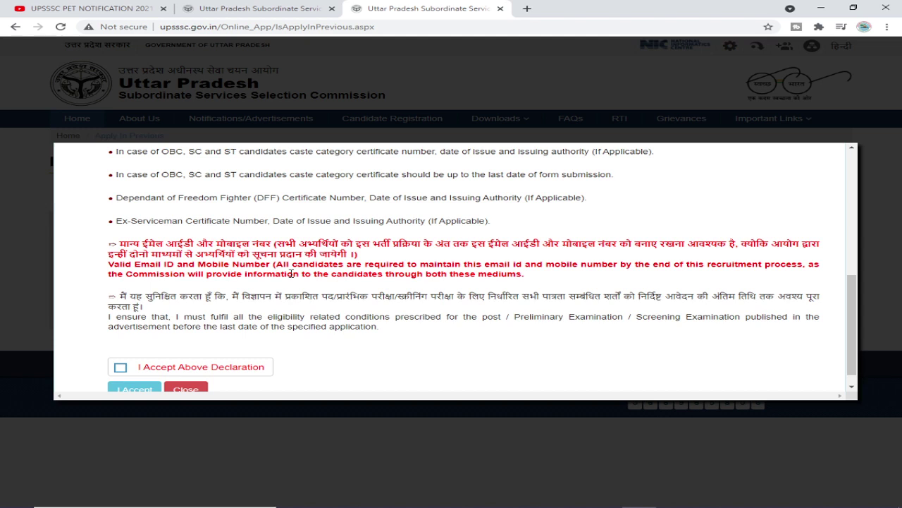
pyautogui.scroll(-1, 393, 315)
pyautogui.click(121, 351)
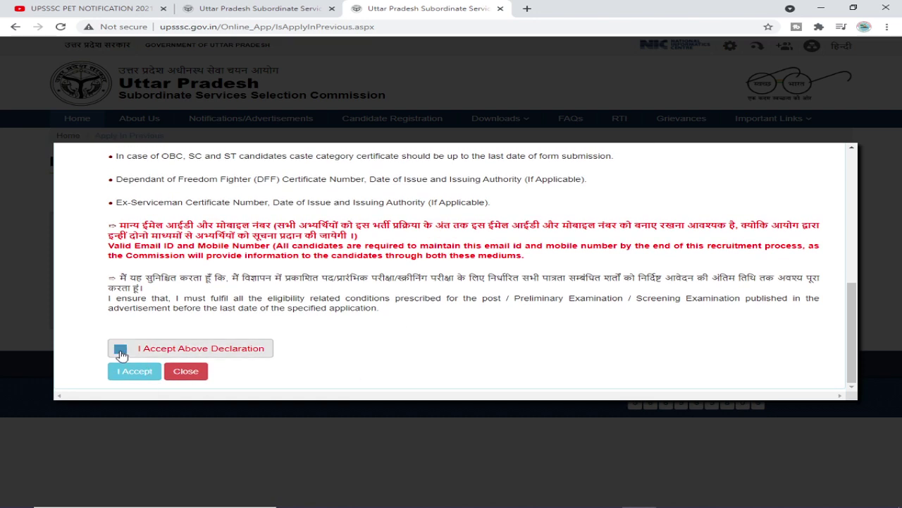
pyautogui.click(135, 372)
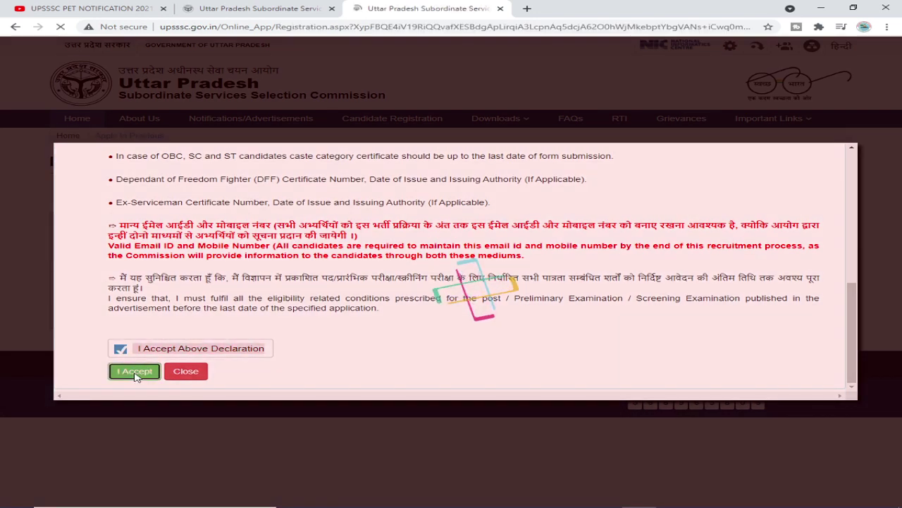
# Step: Look over the candidate's personal information section and check the choices for UP domicile, dismissing any alert
pyautogui.scroll(-3, 897, 311)
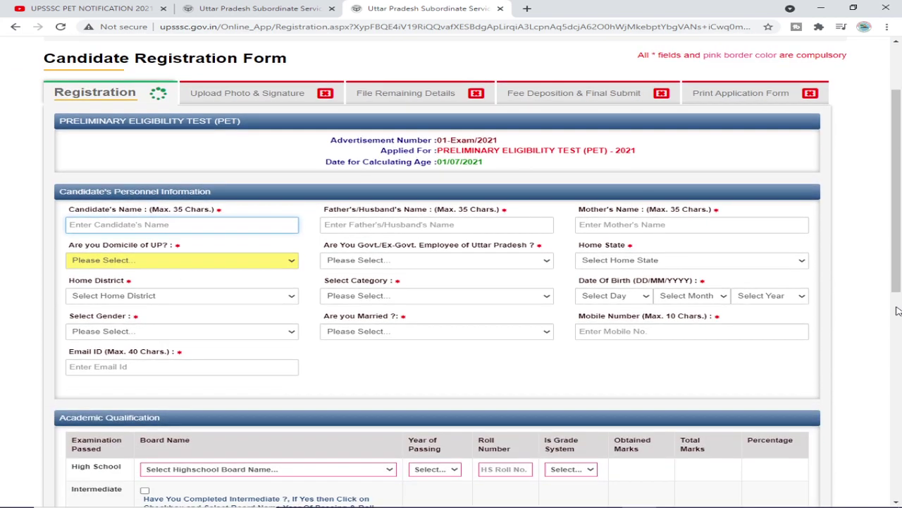
pyautogui.scroll(2, 897, 310)
pyautogui.scroll(-2, 896, 311)
pyautogui.scroll(-1, 3, 169)
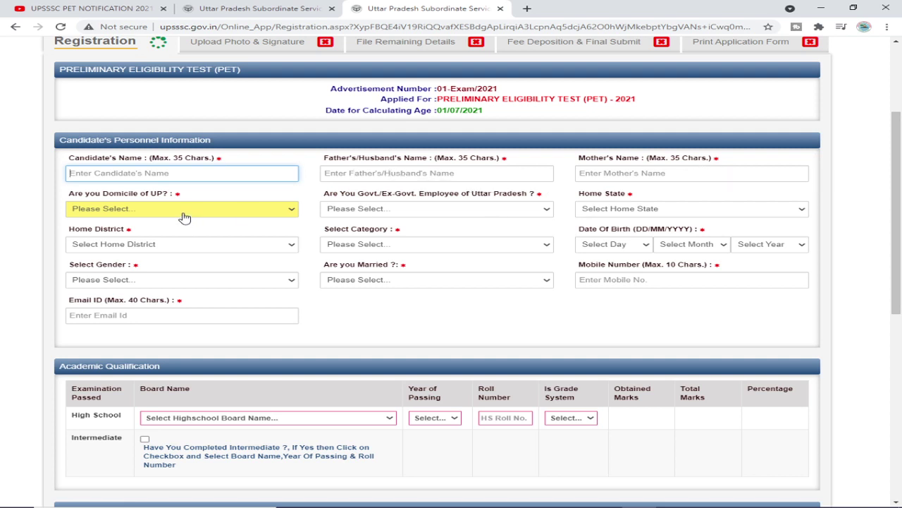
pyautogui.click(242, 216)
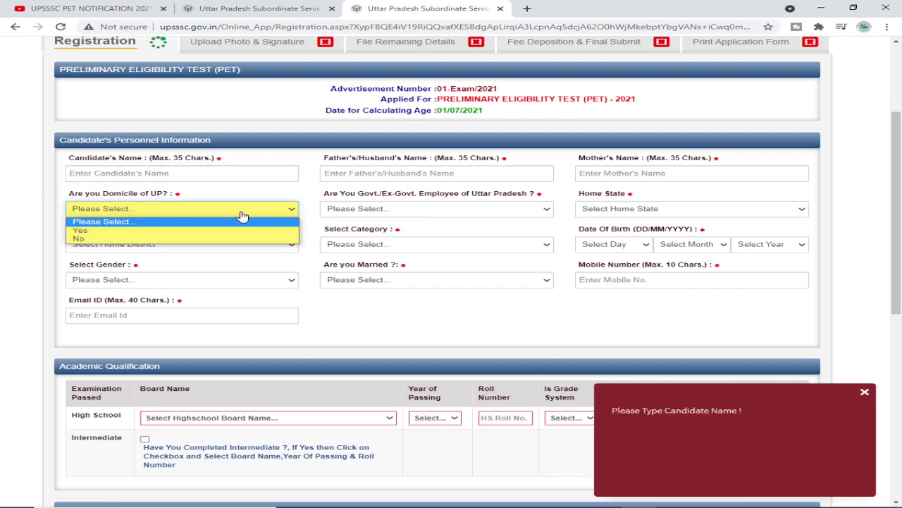
pyautogui.click(864, 392)
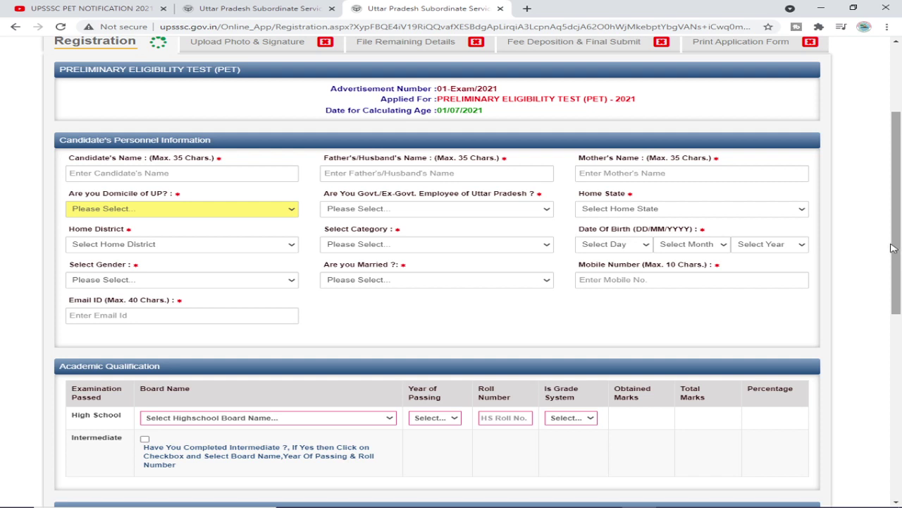
# Step: Check the choices offered for the candidate's home state and category without selecting any
pyautogui.click(802, 210)
pyautogui.click(804, 211)
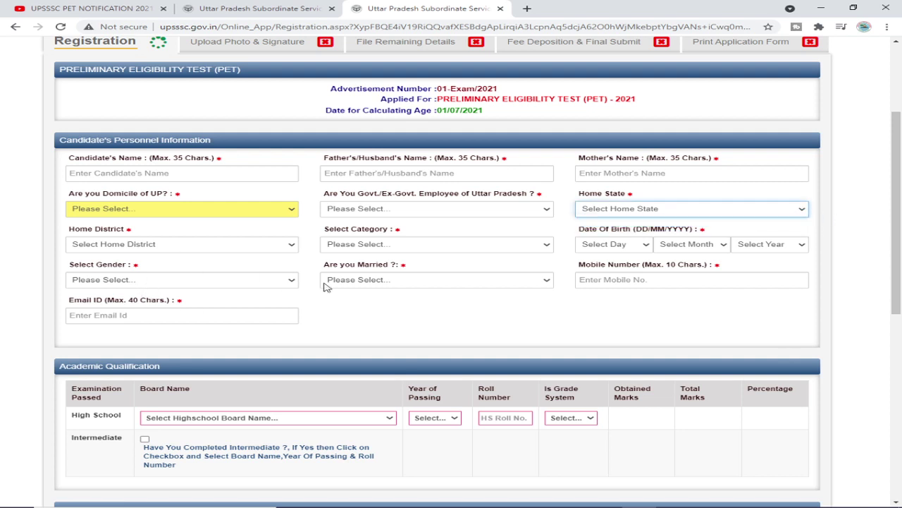
pyautogui.click(502, 250)
pyautogui.click(502, 250)
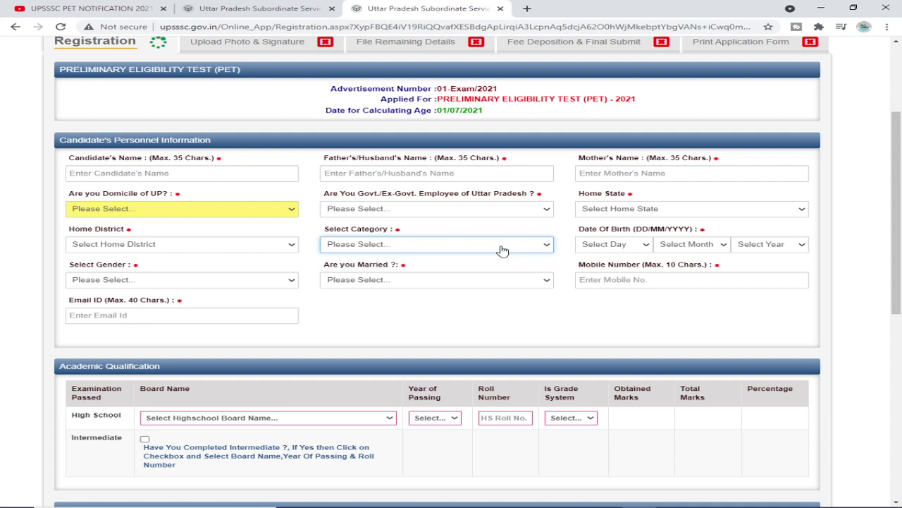
pyautogui.click(542, 248)
pyautogui.click(549, 248)
pyautogui.scroll(-1, 383, 319)
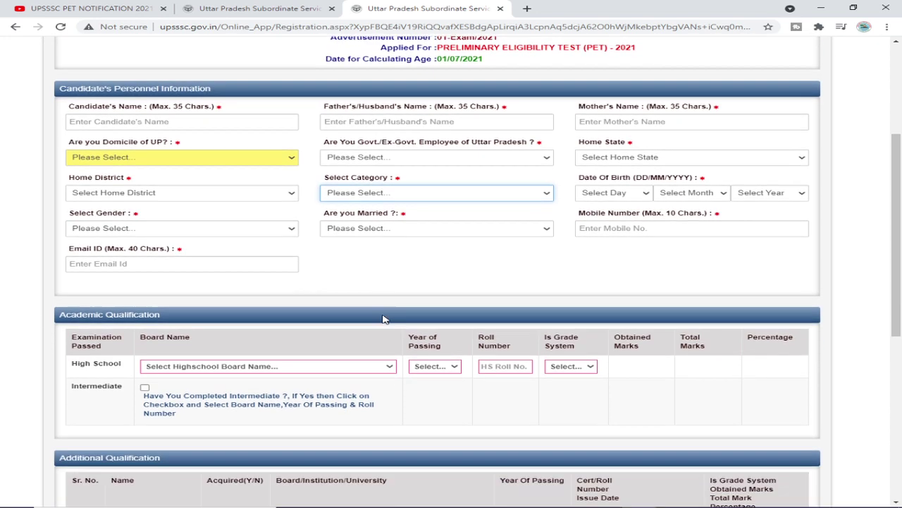
# Step: Dismiss the Quick Heal update notification and mark Intermediate as completed under Academic Qualification
pyautogui.scroll(-5, 383, 319)
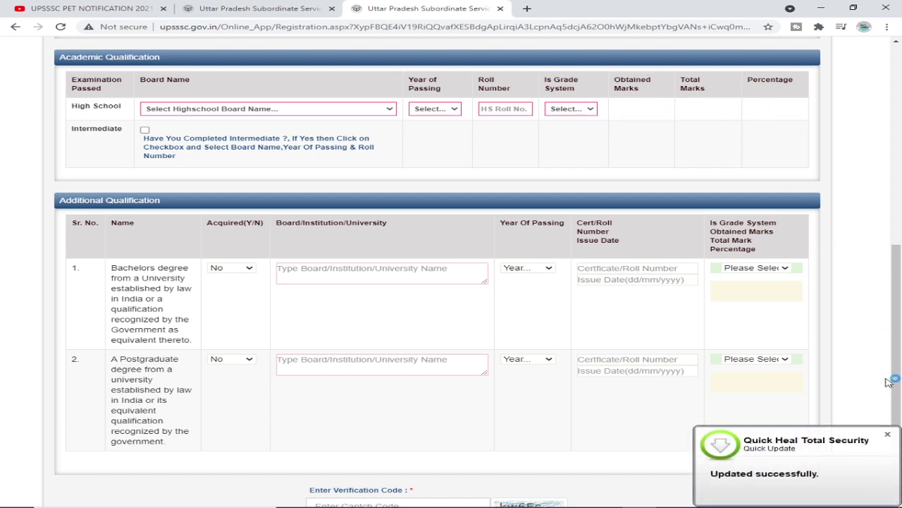
pyautogui.click(870, 424)
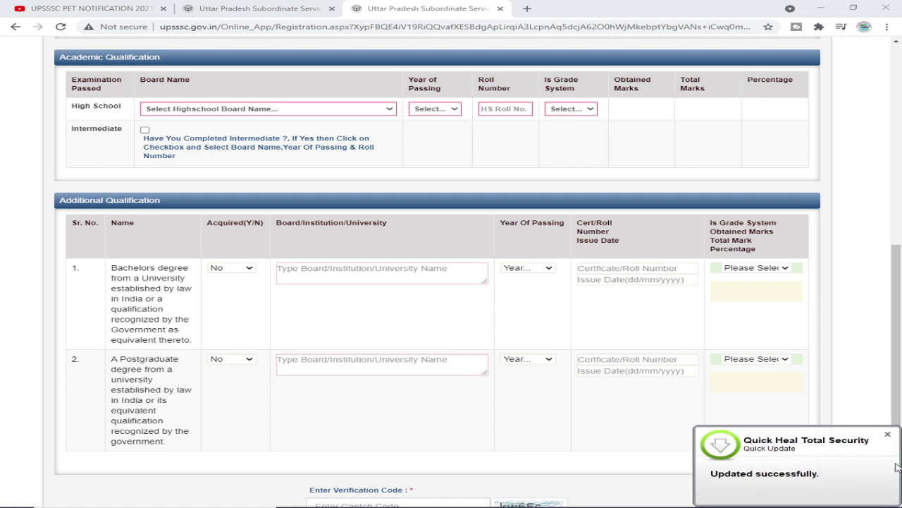
pyautogui.click(887, 434)
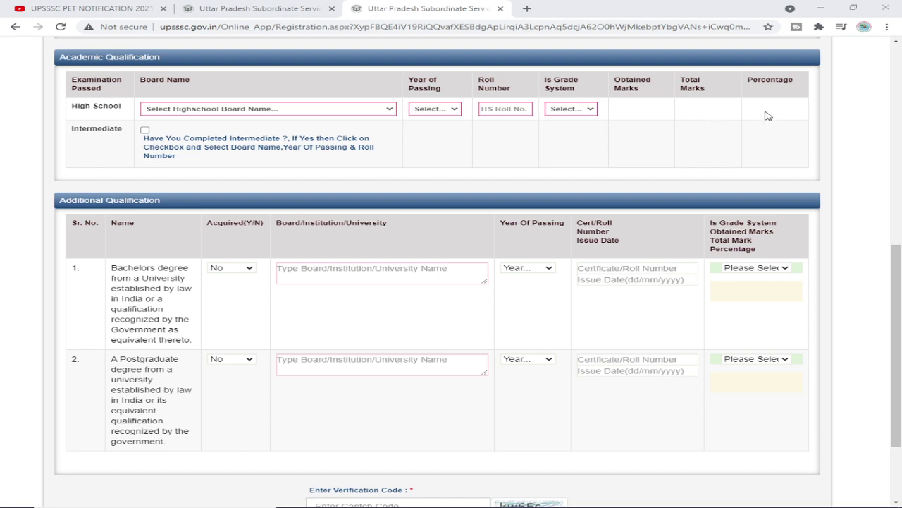
pyautogui.click(145, 131)
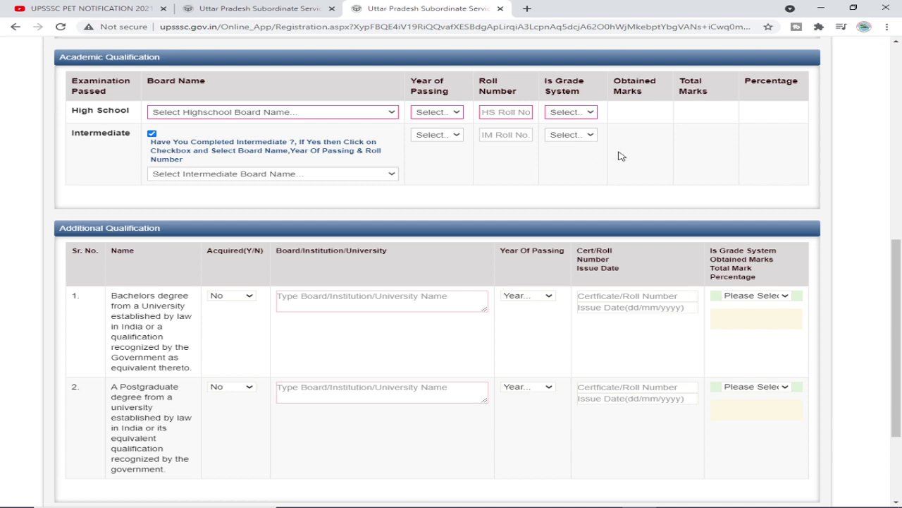
# Step: Check the bachelor's degree Acquired choices, set its grade system option to No, and select the verification code field
pyautogui.scroll(-3, 850, 223)
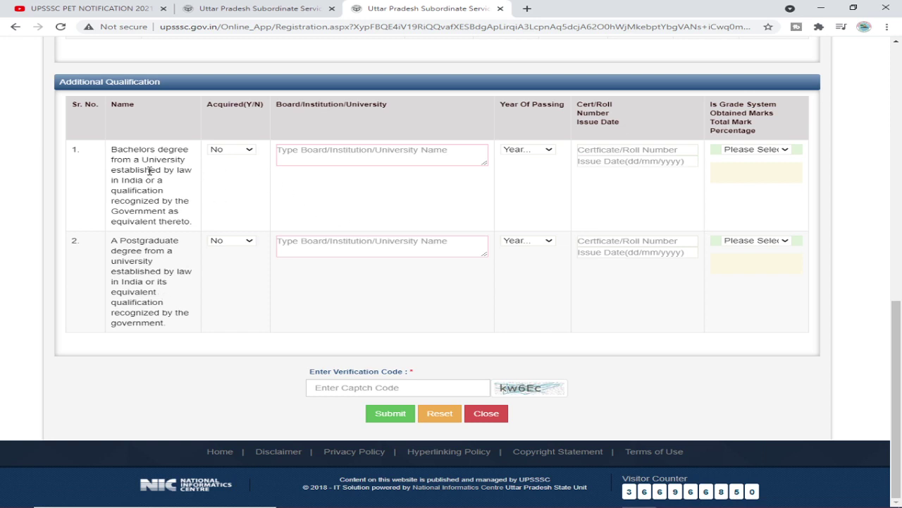
pyautogui.click(249, 151)
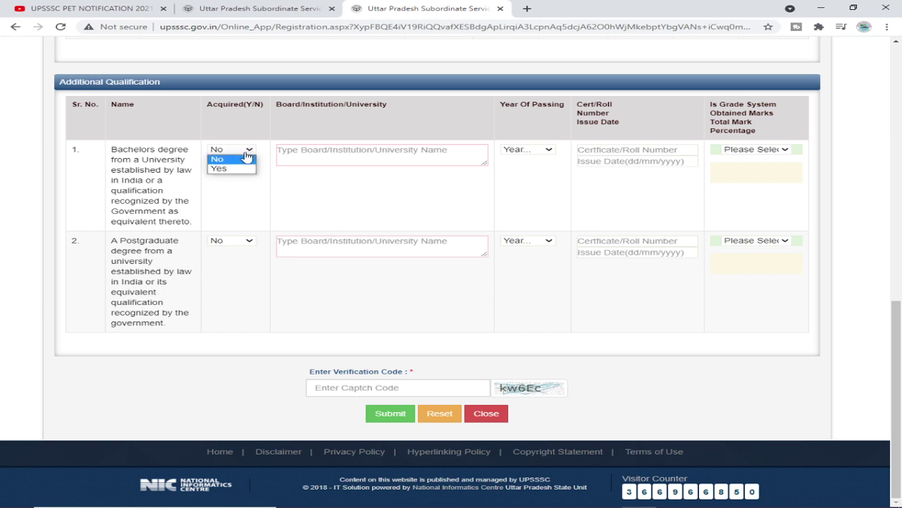
pyautogui.click(374, 205)
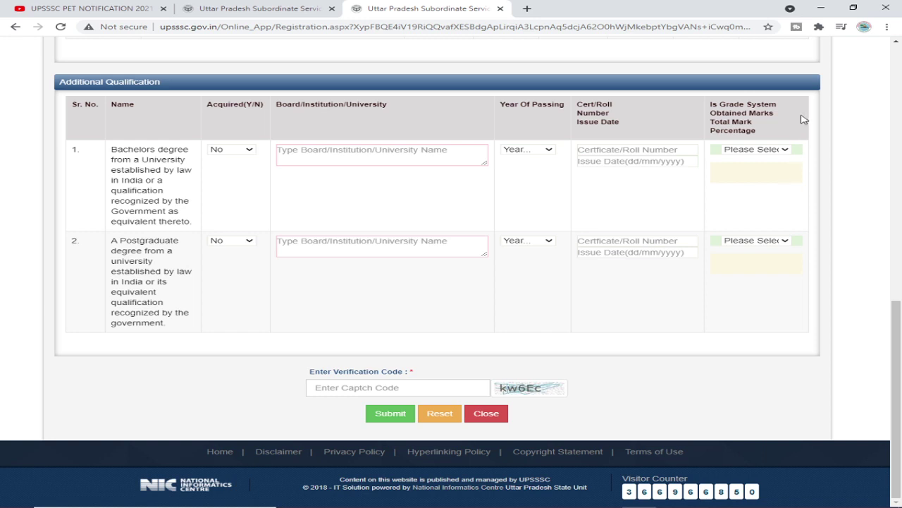
pyautogui.click(786, 150)
pyautogui.click(751, 169)
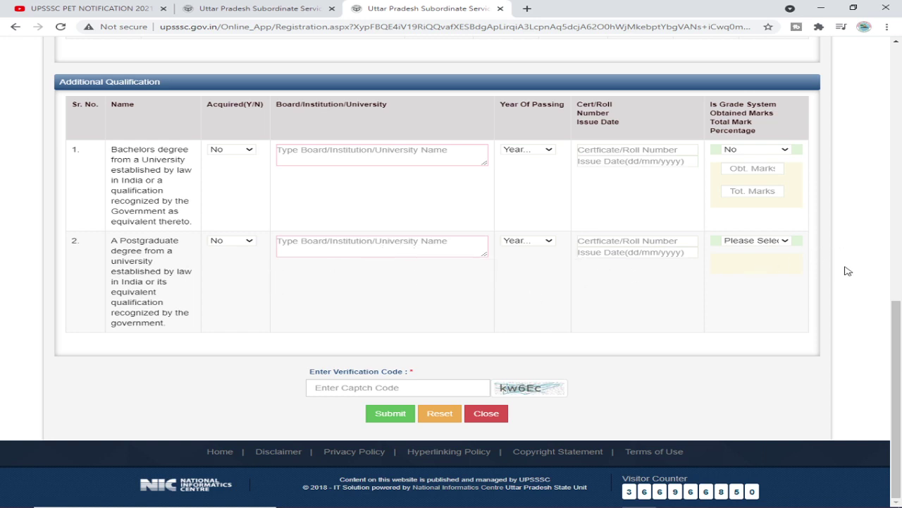
pyautogui.click(421, 387)
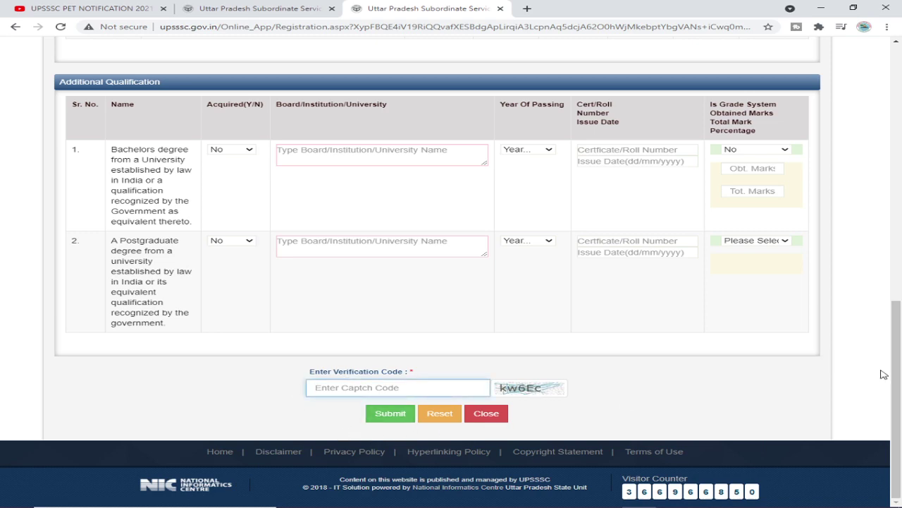
pyautogui.moveTo(895, 402); pyautogui.dragTo(901, 194)
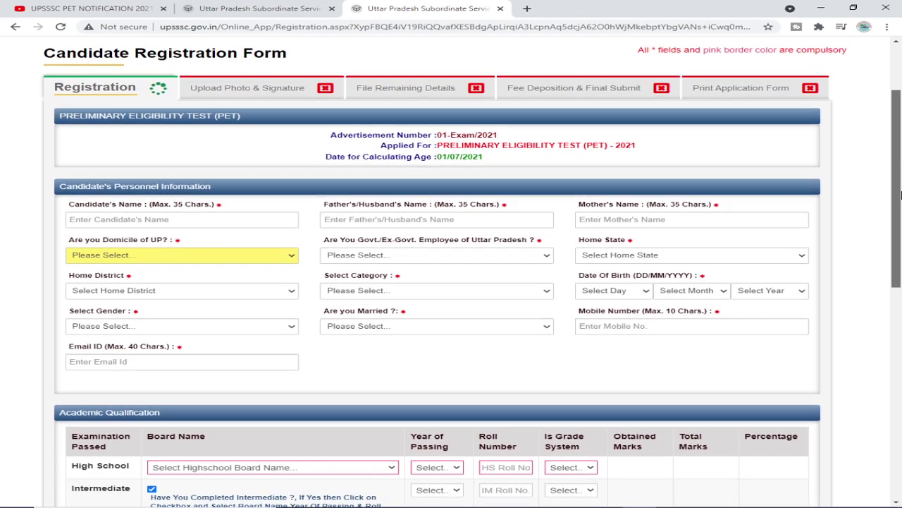